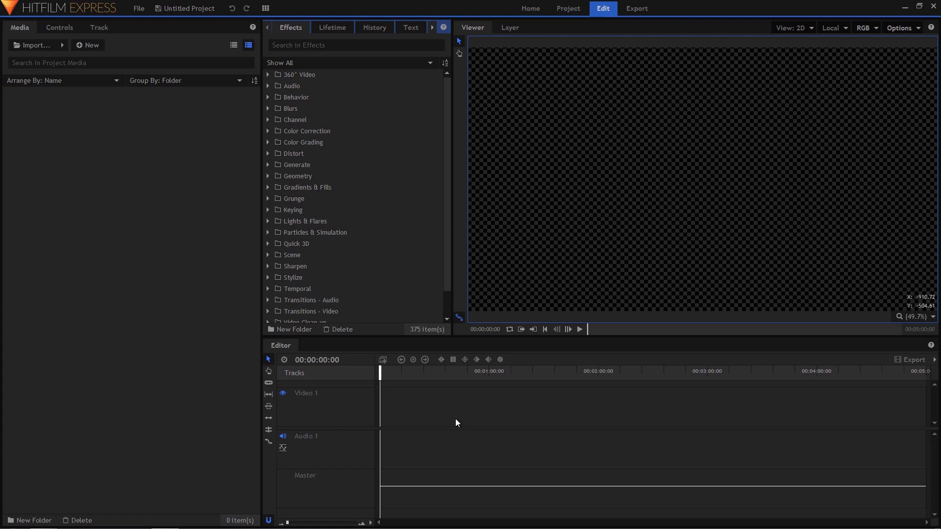
Import lorem.png from the 49 - Generique stawars folder into the project media
left_click(408, 28)
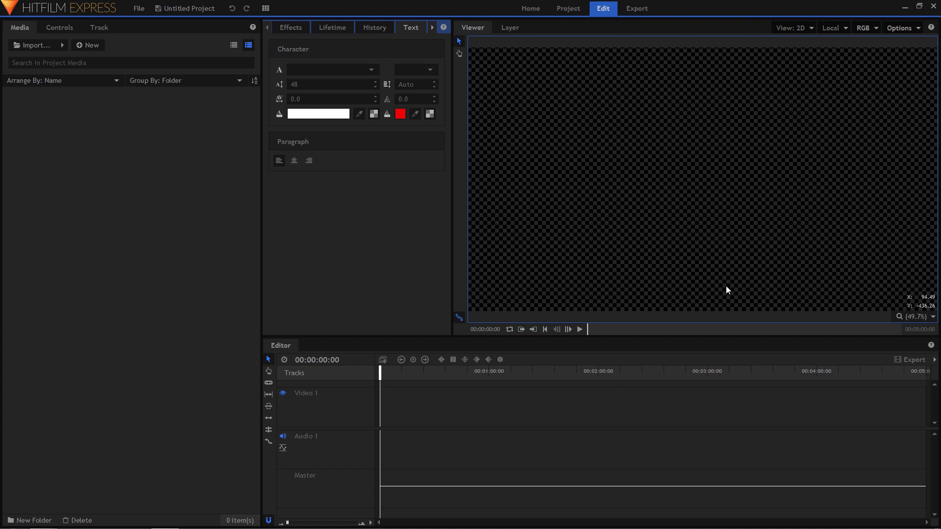
mouse_move(325, 527)
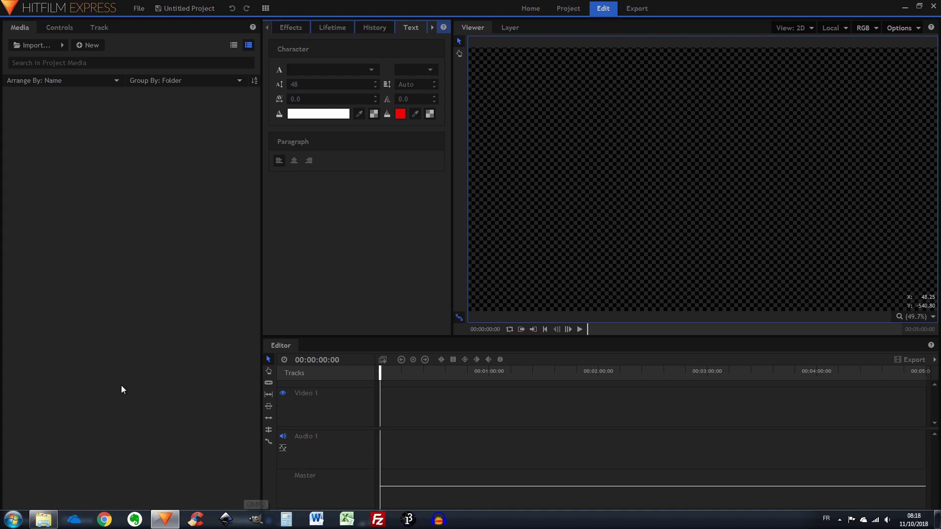
left_click(49, 524)
left_click_drag(372, 132, 118, 255)
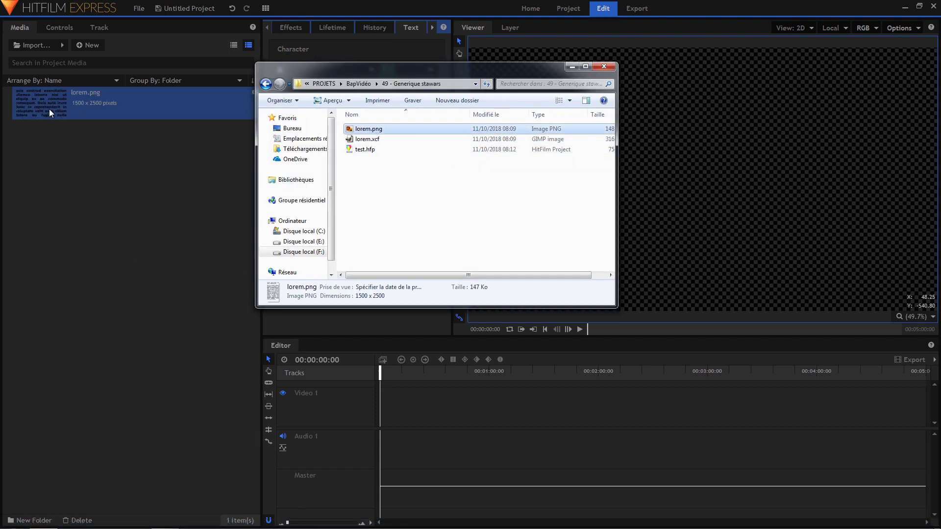
left_click(67, 158)
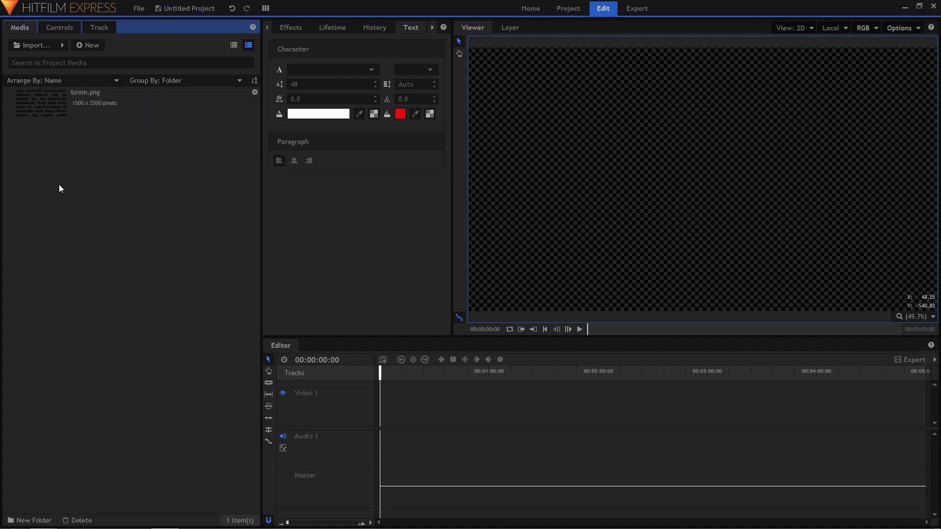
Create a 1080p Full HD 30 fps composite shot named Générique and place lorem.png in its timeline
right_click(79, 223)
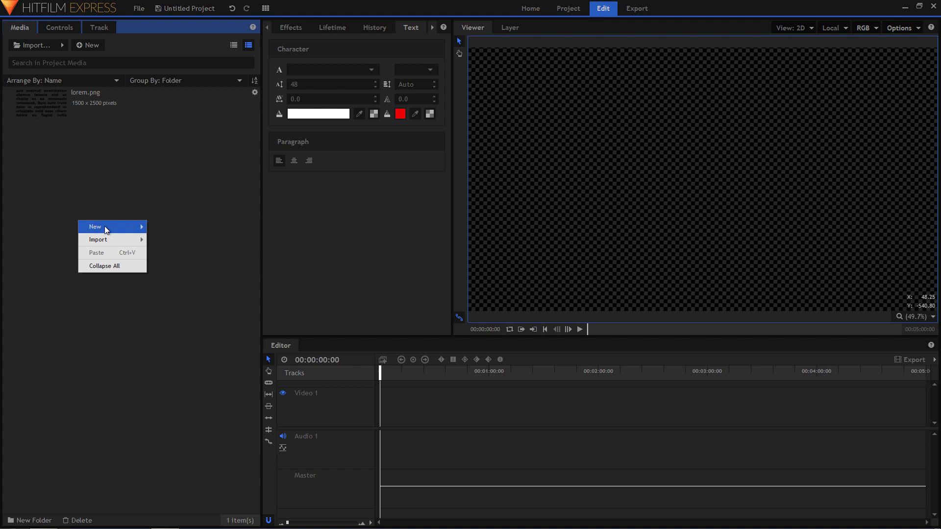
mouse_move(105, 225)
left_click(175, 227)
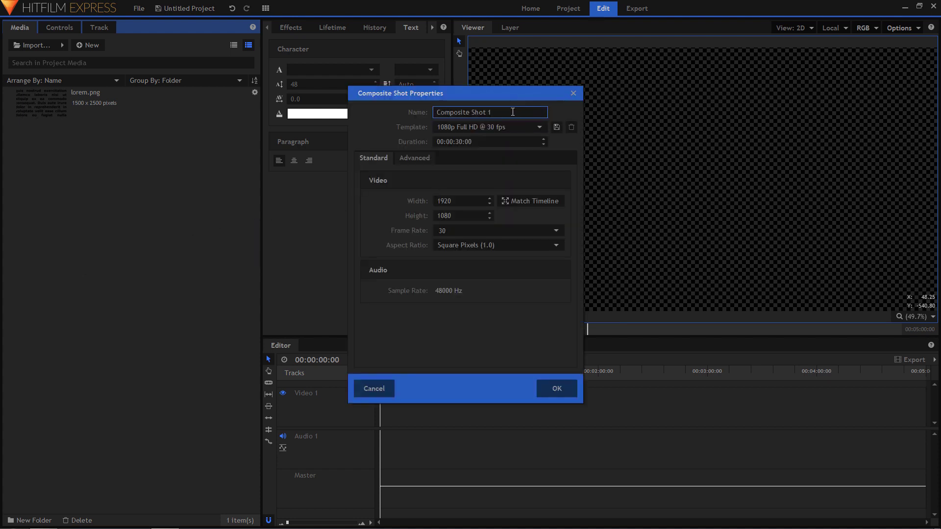
left_click_drag(539, 109, 361, 114)
type("Générique")
key("Return")
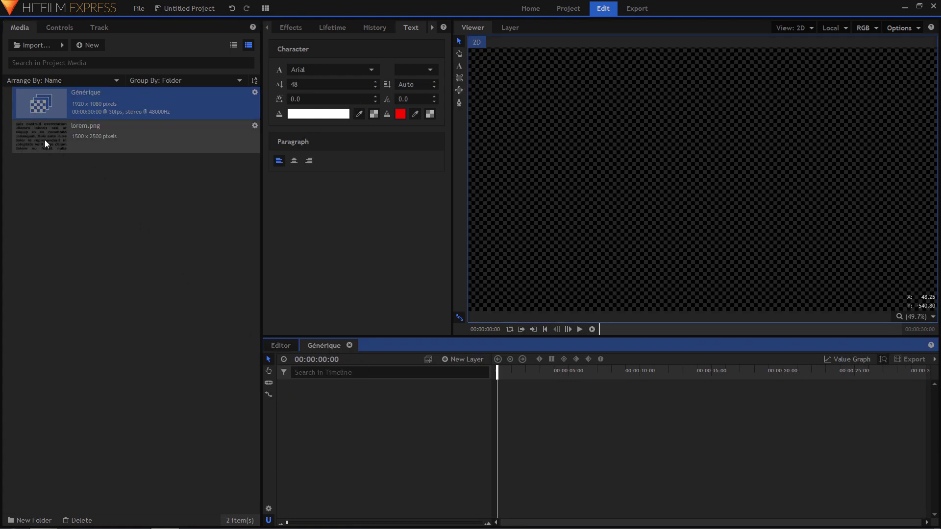
left_click_drag(45, 140, 334, 392)
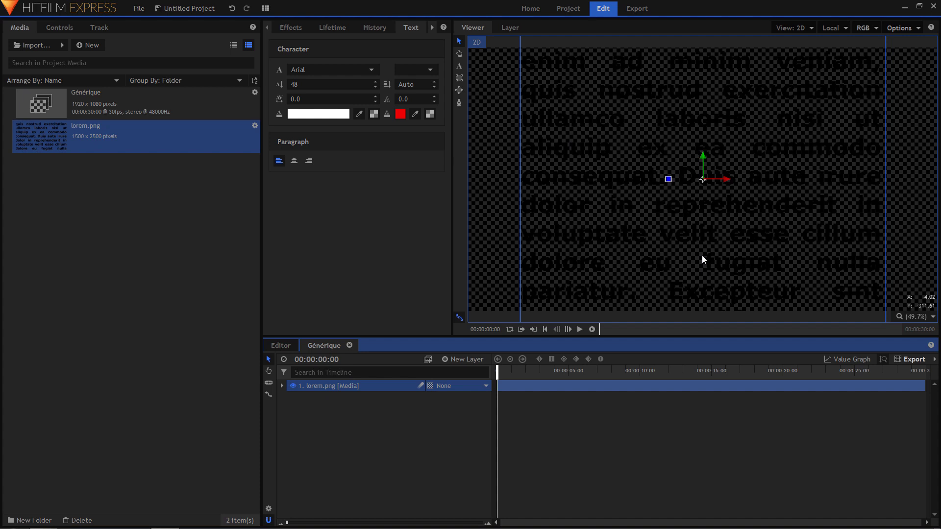
Find the Tint effect and apply it to the lorem.png layer
left_click(291, 27)
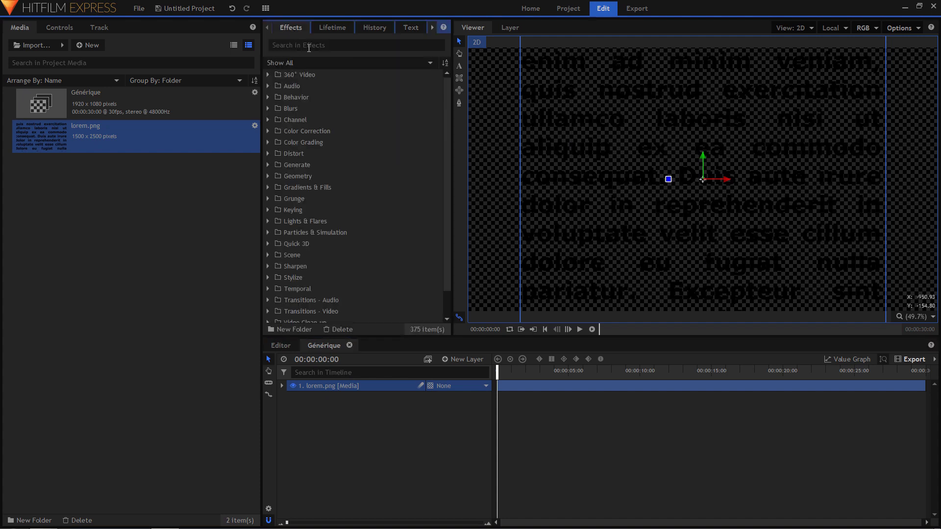
left_click(311, 48)
type("tint")
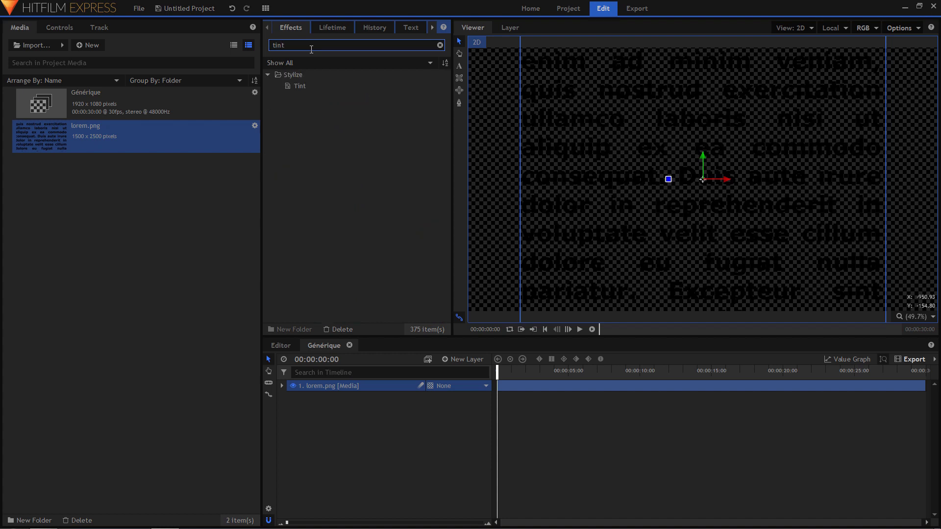
left_click_drag(304, 86, 316, 386)
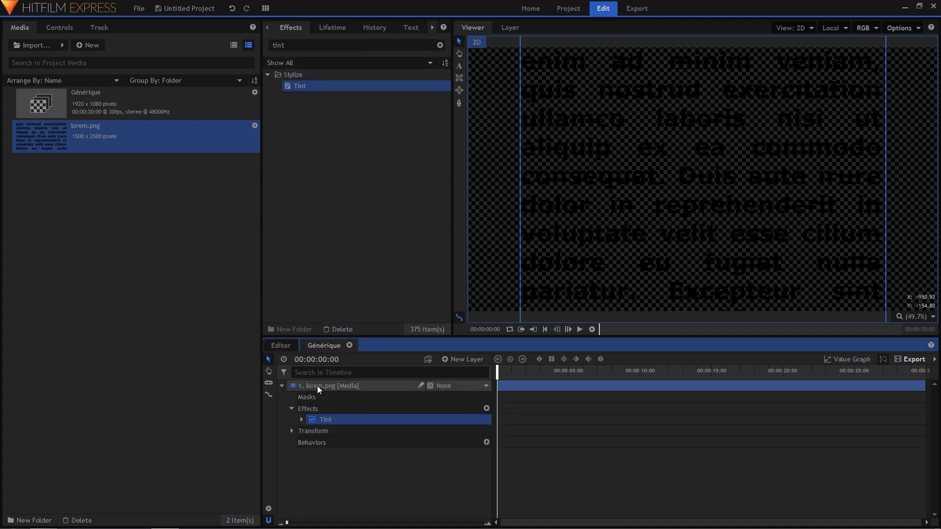
In the Tint effect, map black to orange (255, 170, 0) and set the amount to tint to 100%
left_click(301, 420)
left_click(487, 442)
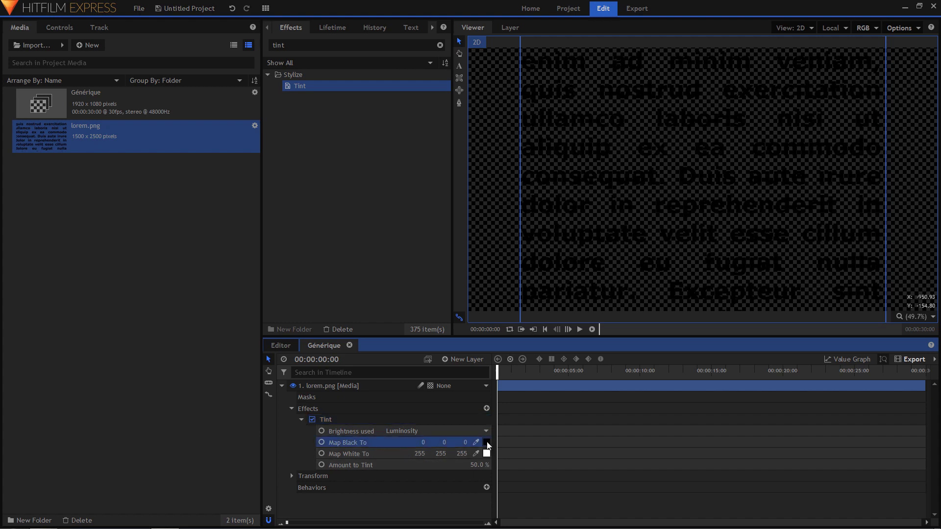
left_click(424, 222)
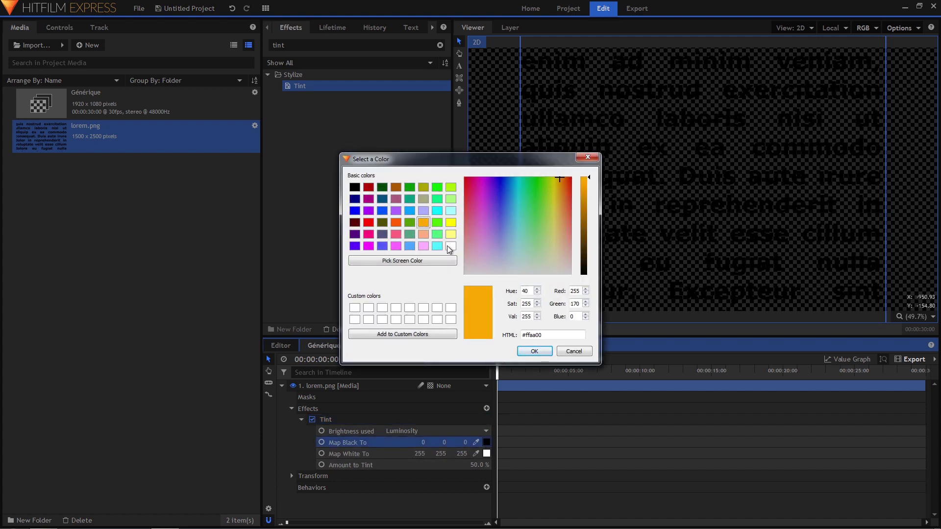
left_click(535, 352)
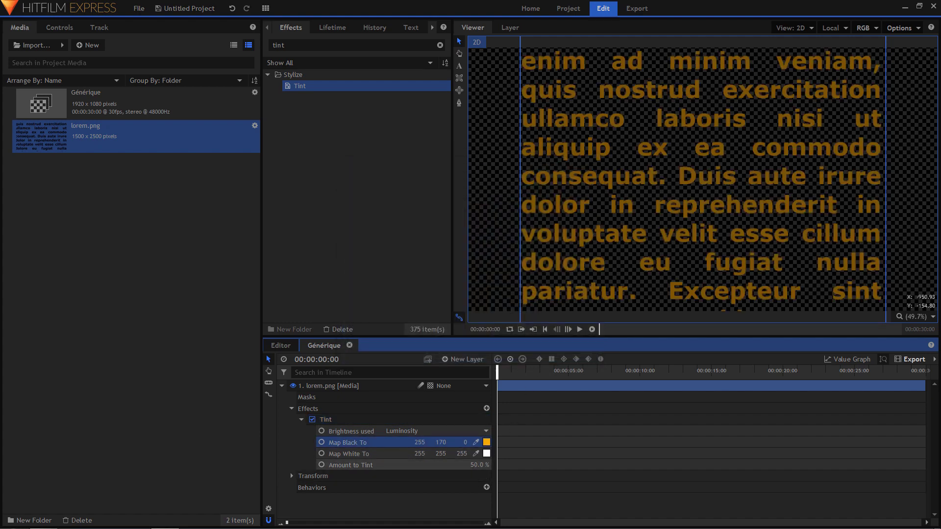
left_click(476, 465)
type("100")
key("Return")
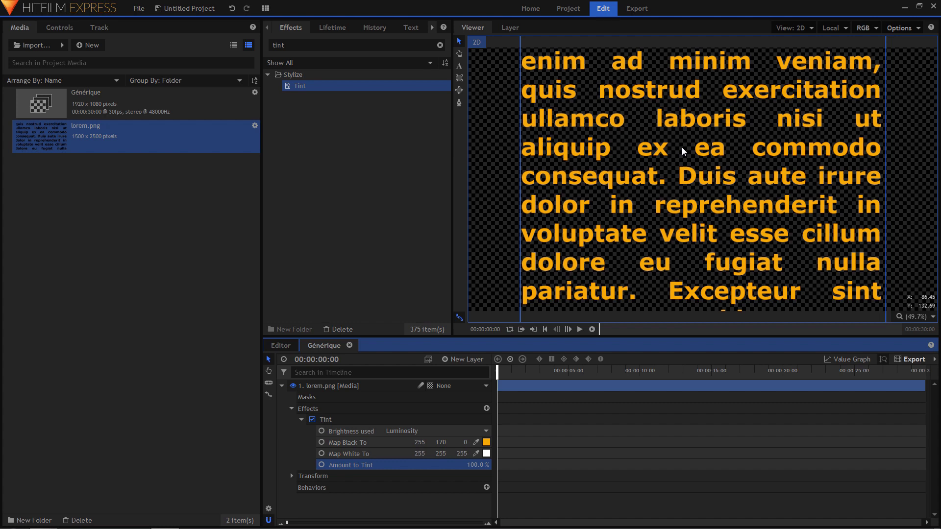
left_click(281, 386)
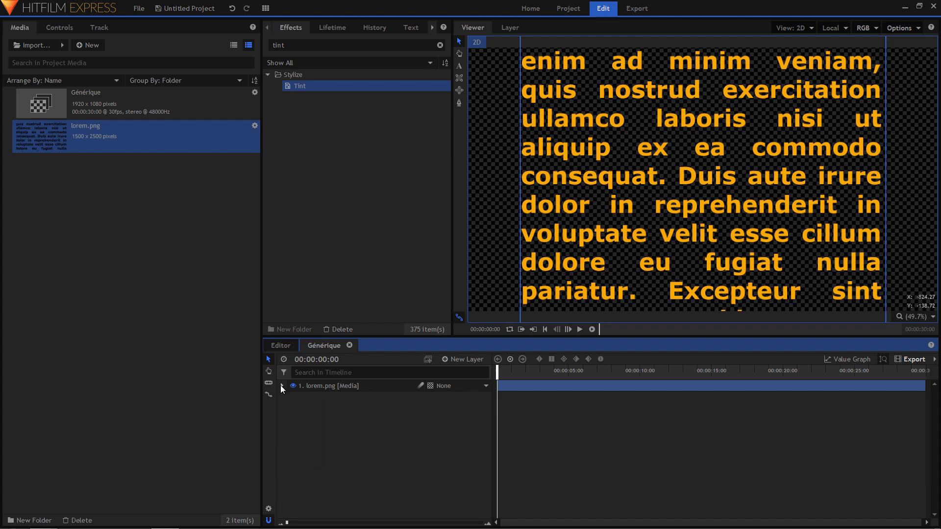
Add a black 1920 x 1080 plane named Fond noir and place it below the lorem.png layer
left_click(464, 361)
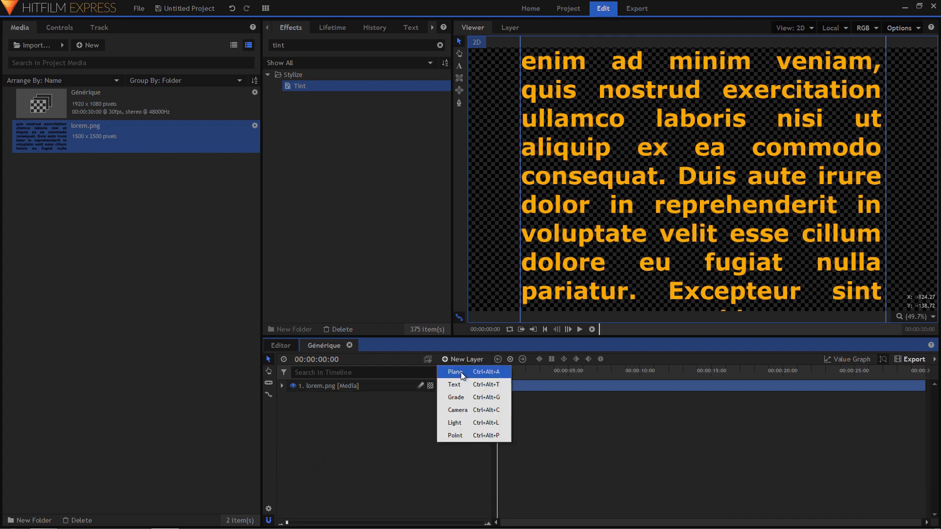
left_click(461, 372)
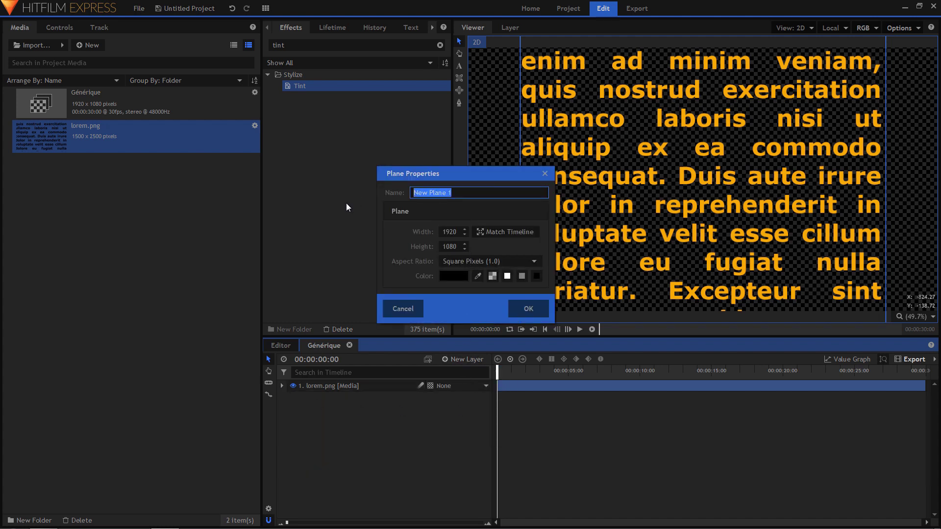
type("Fond noir")
left_click(534, 308)
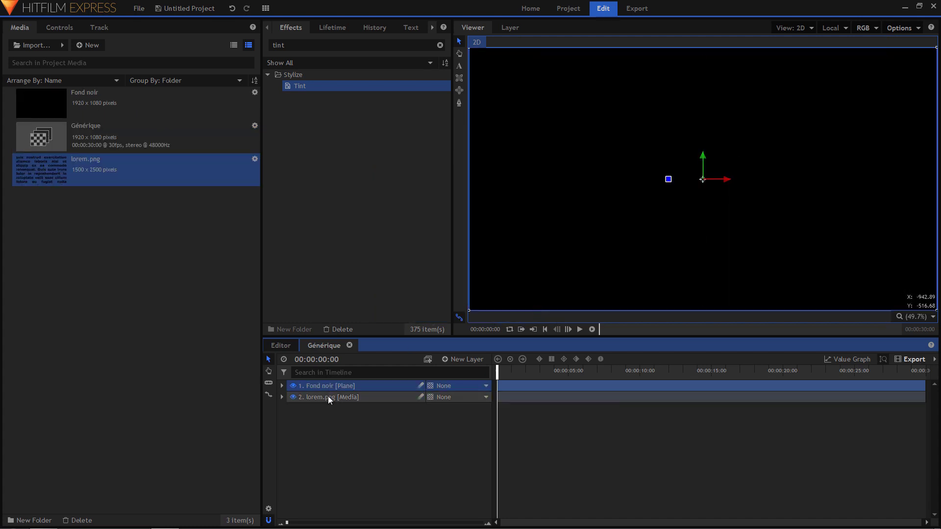
left_click_drag(324, 385, 325, 401)
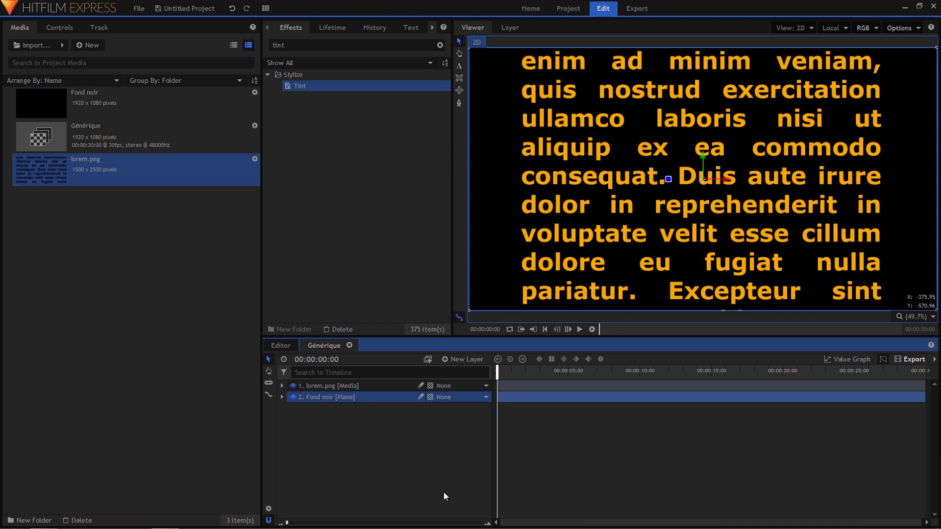
Add a camera to the composite shot and convert the lorem.png layer to a 3D plane
left_click(458, 361)
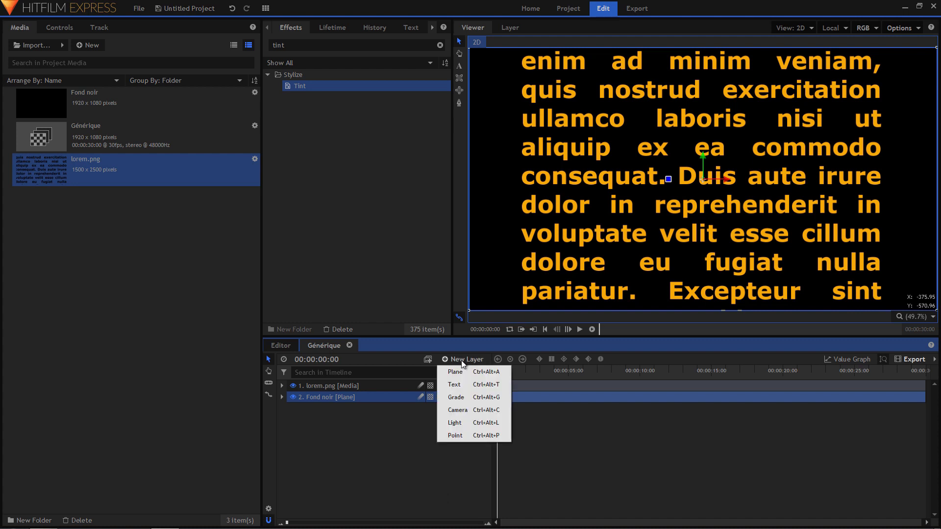
left_click(470, 410)
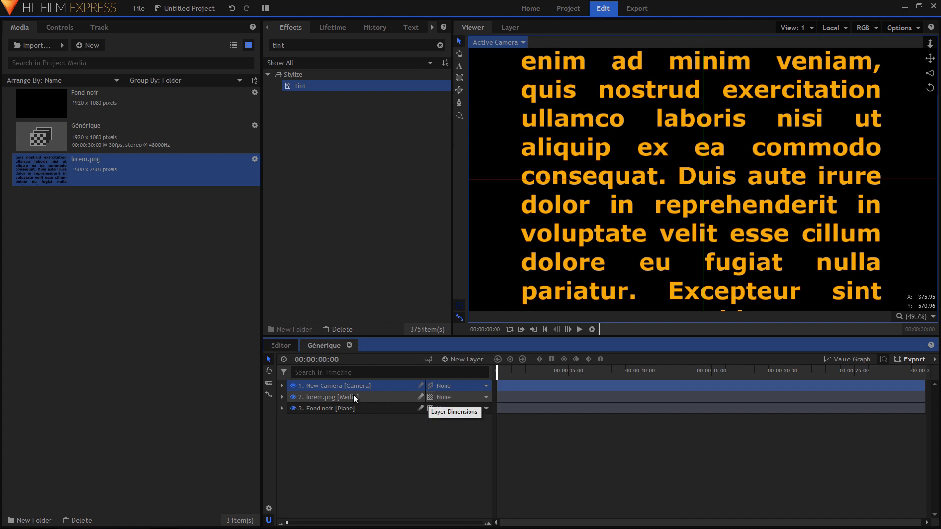
left_click(431, 397)
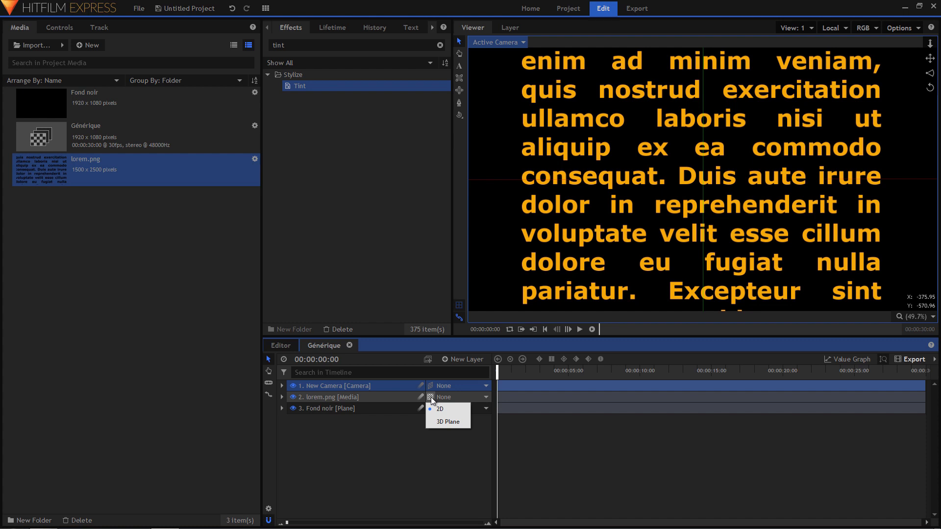
left_click(447, 422)
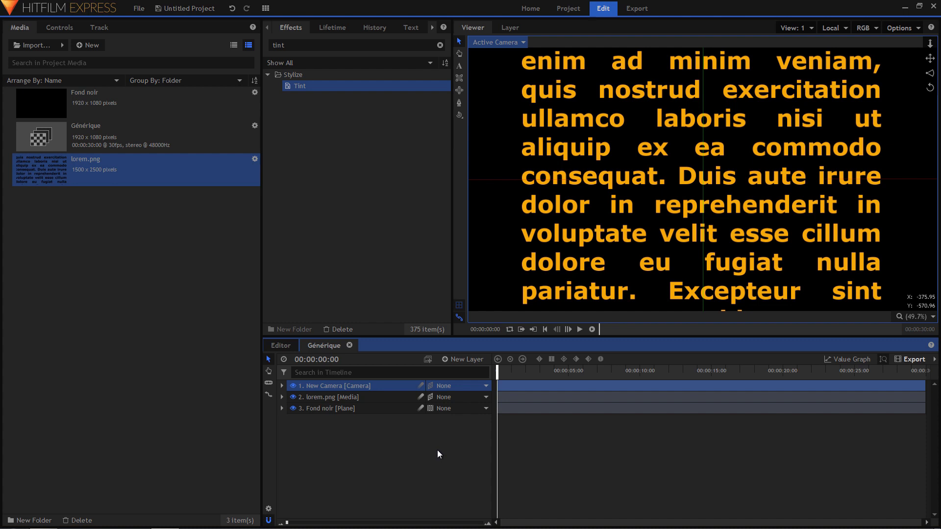
Tilt the camera by setting its X orientation to 319°
left_click(281, 386)
left_click(293, 410)
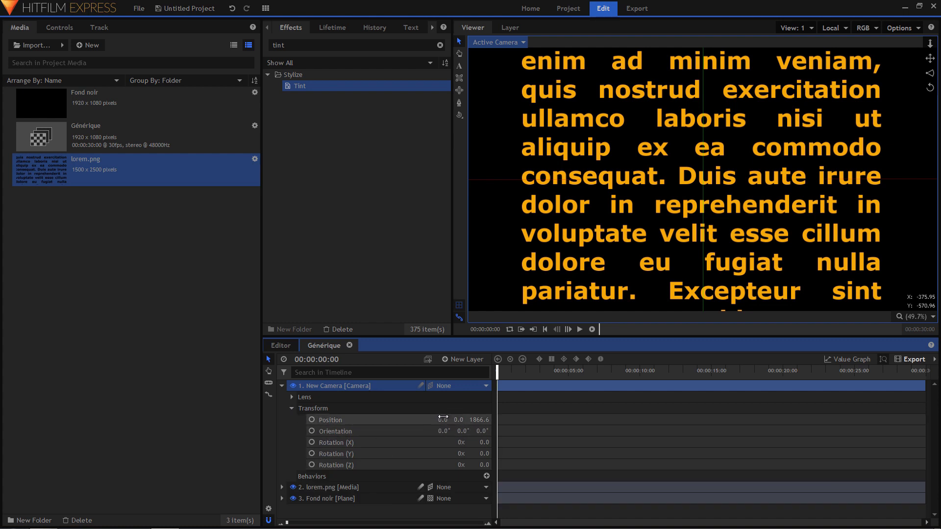
mouse_move(442, 431)
left_mouse_down()
mouse_move(490, 431)
mouse_move(447, 431)
left_mouse_up()
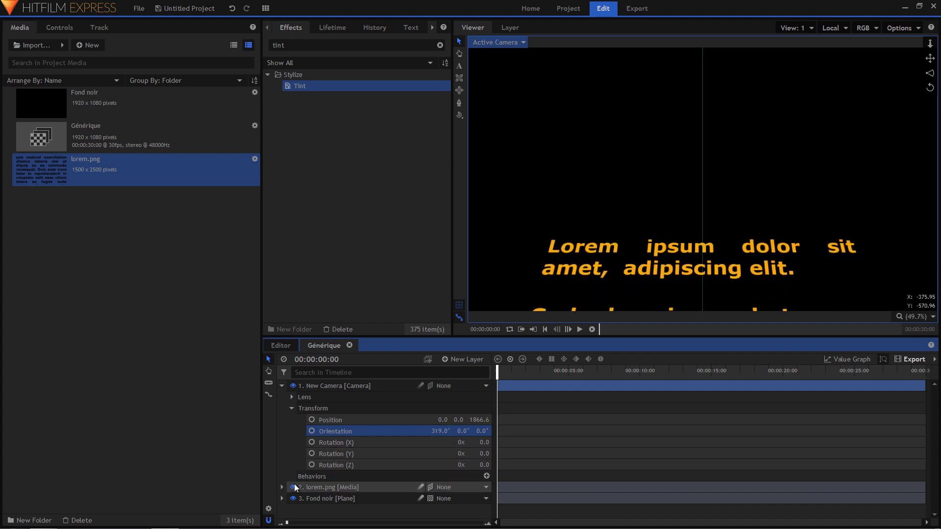
Raise the lorem.png layer by setting its Y position to 855 in its transform properties
left_click(282, 487)
scroll(289, 487, "down", 3)
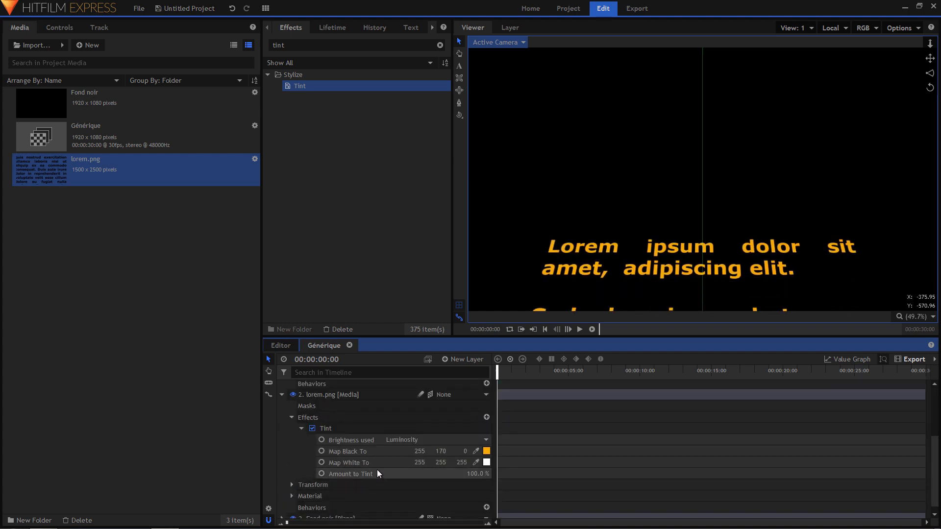
left_click(291, 417)
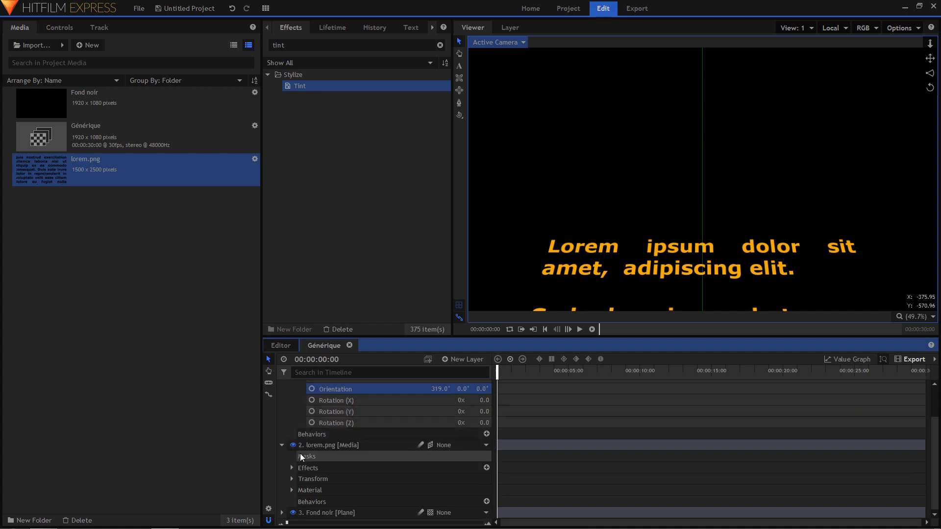
left_click(309, 479)
scroll(333, 480, "down", 3)
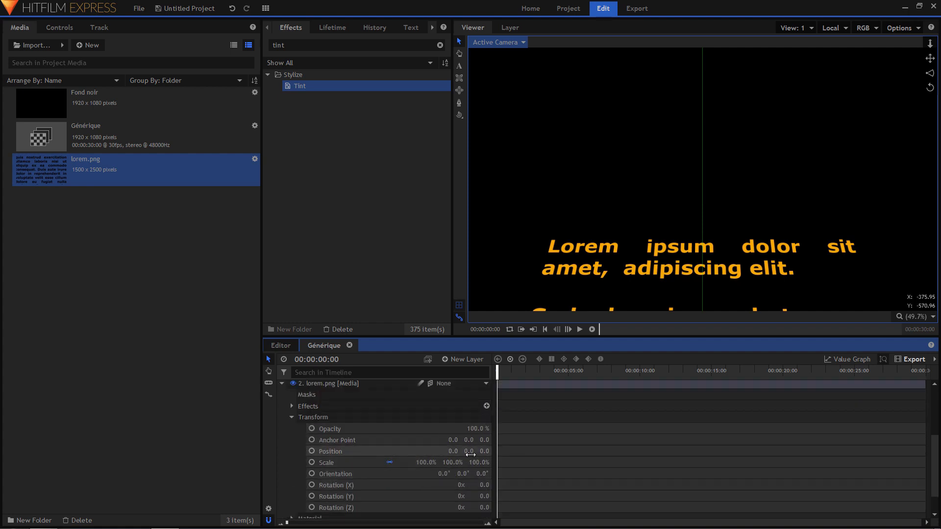
left_click_drag(468, 451, 517, 450)
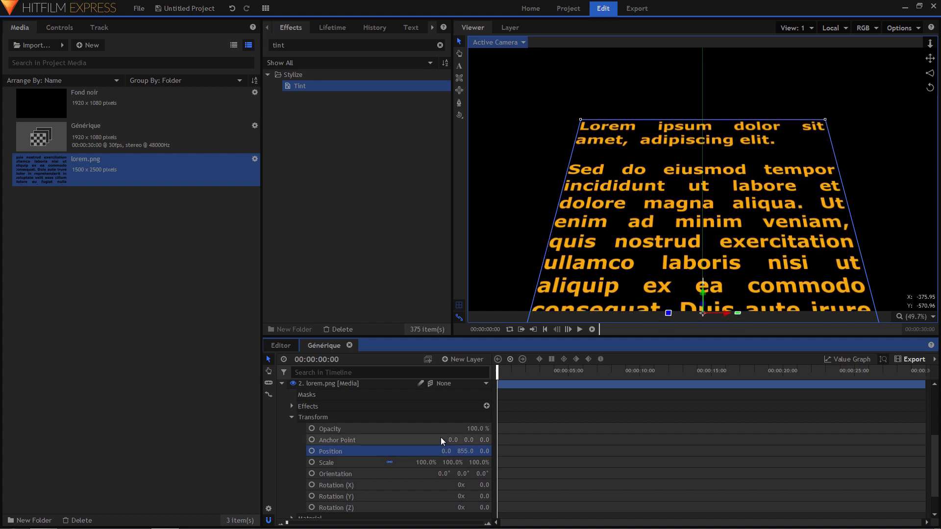
Tilt the camera further by setting its X orientation to 296°
scroll(426, 431, "up", 5)
left_click_drag(440, 431, 429, 431)
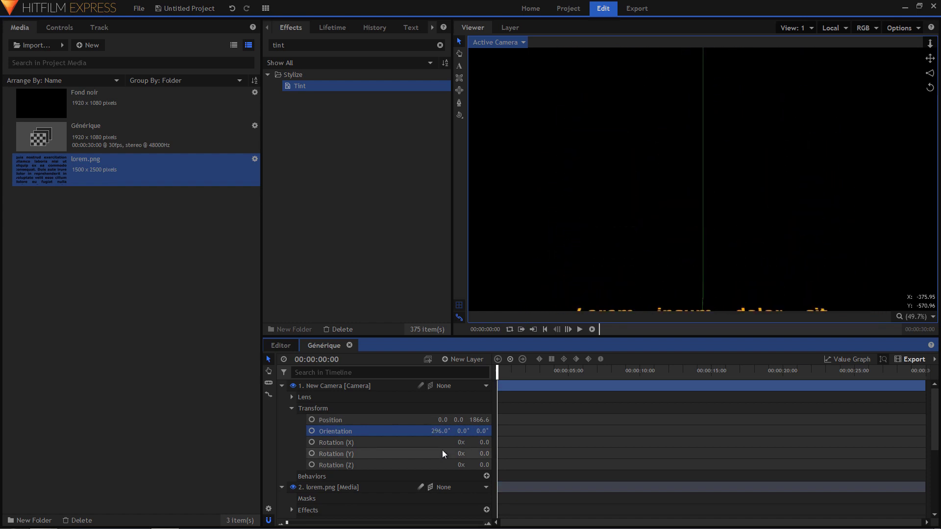
scroll(443, 451, "down", 3)
scroll(443, 451, "up", 3)
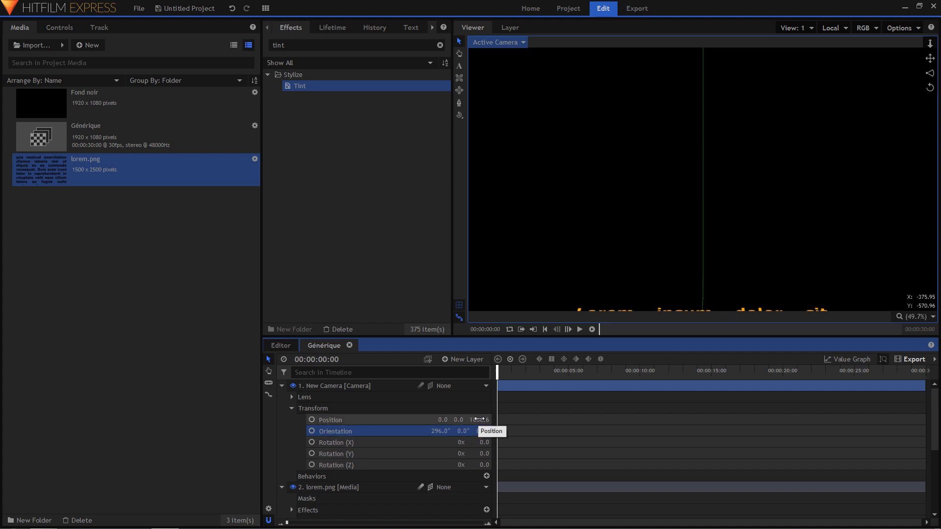
Bring the camera closer to the text by reducing its Z position to slightly below 1054.6
left_click_drag(479, 419, 404, 418)
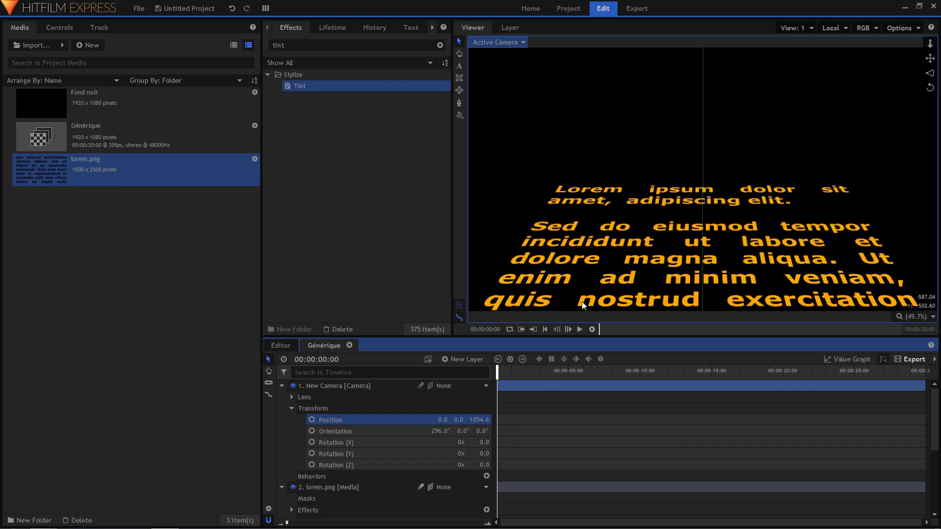
left_click_drag(470, 420, 451, 420)
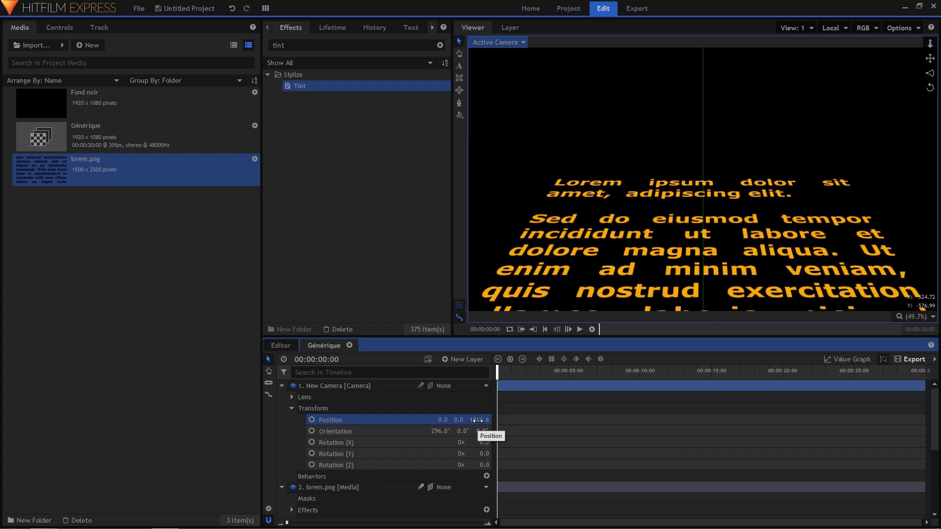
scroll(456, 431, "down", 3)
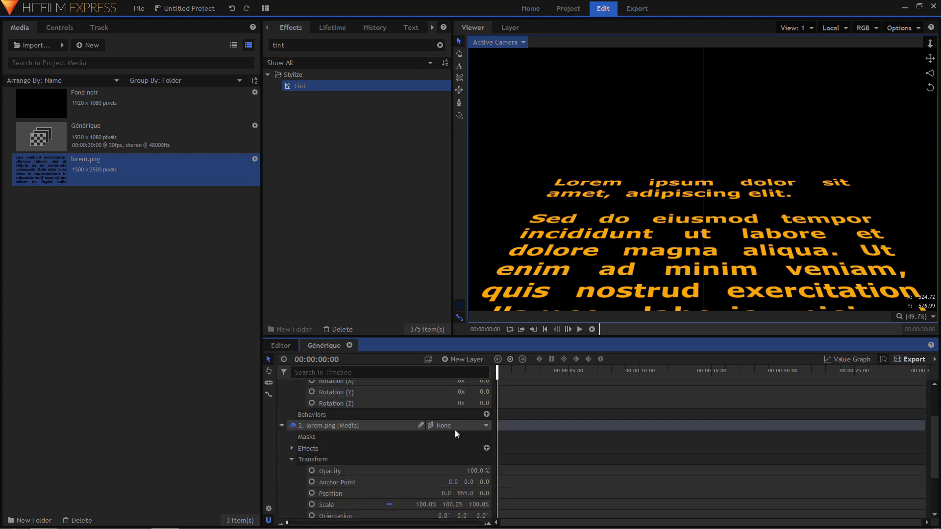
Enable position keyframing on the lorem.png layer at the timeline's start and lower its Y position to -156, below the frame
mouse_move(465, 462)
left_mouse_down()
mouse_move(534, 462)
mouse_move(455, 462)
left_mouse_up()
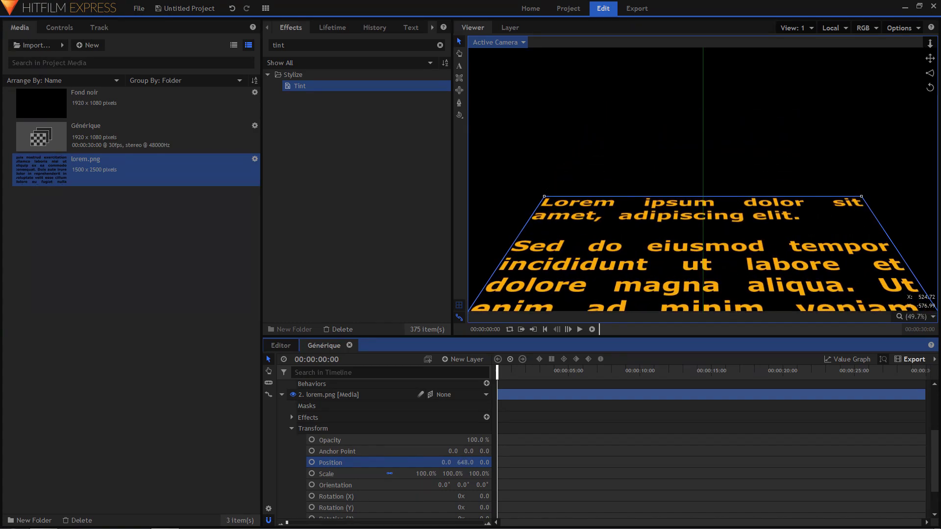
left_click_drag(455, 462, 439, 462)
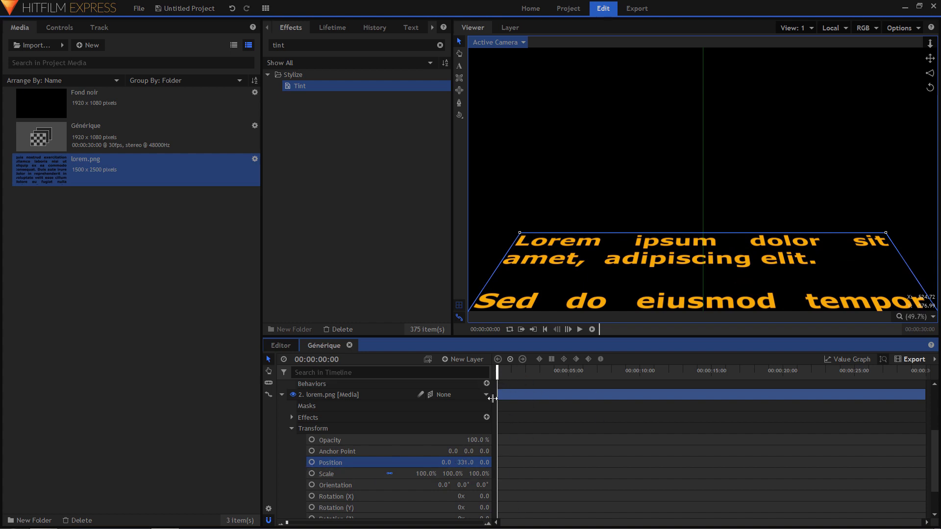
left_click(312, 463)
left_click_drag(465, 462, 421, 463)
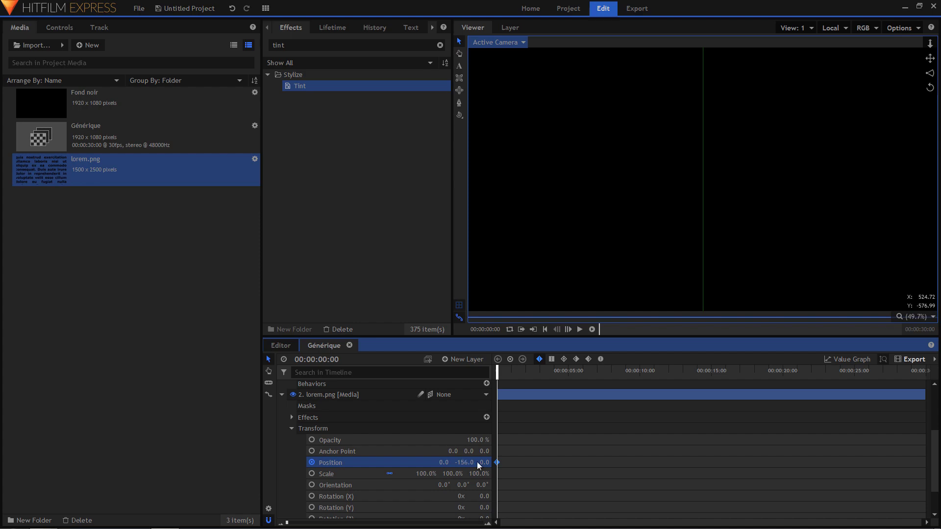
Keyframe the lorem.png layer's Y position at 3736 on the last frame, 00:00:29:29
left_click_drag(501, 372, 937, 368)
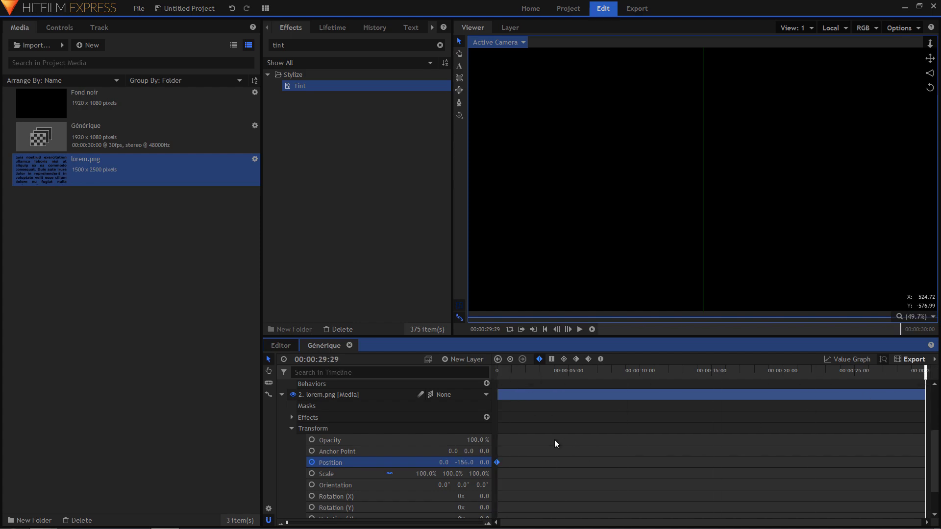
left_click_drag(464, 462, 521, 463)
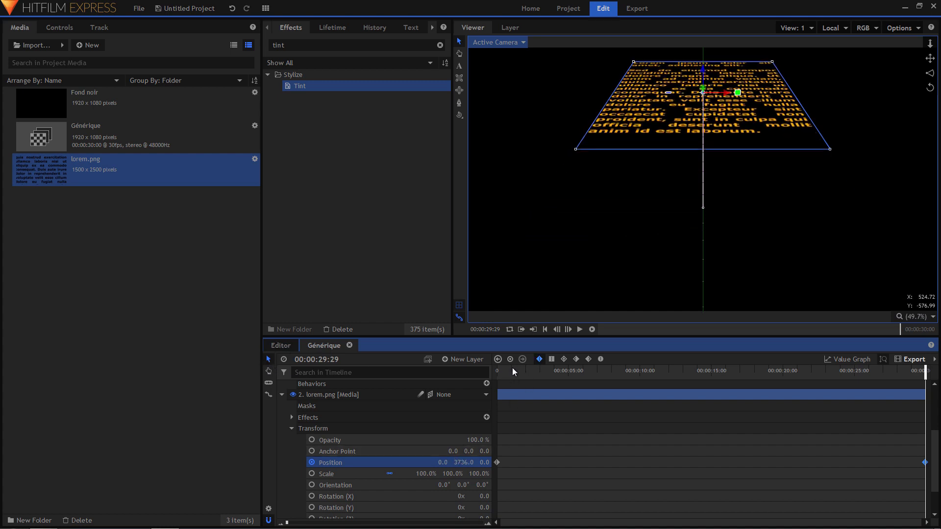
Return to the start of the timeline, collapse the lorem.png and camera layers, and preview the crawl animation
left_click_drag(512, 372, 497, 371)
left_click(283, 395)
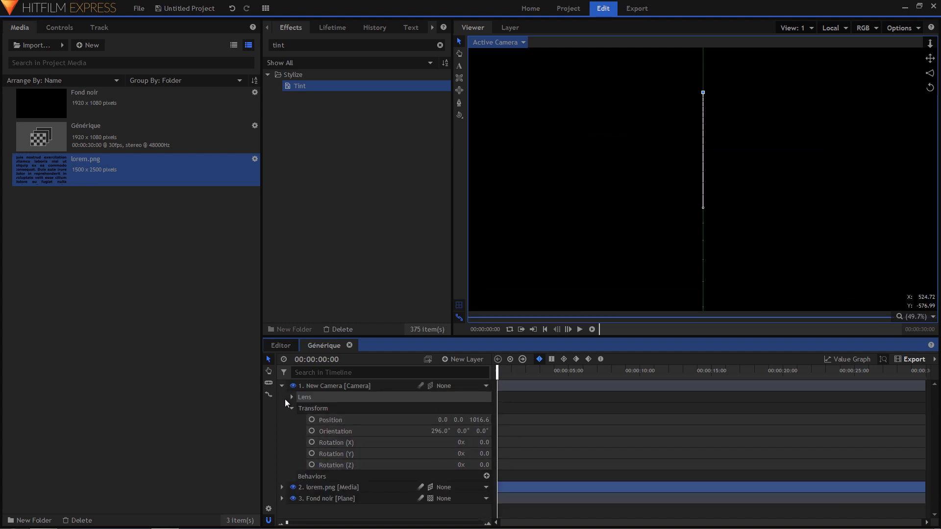
left_click(281, 386)
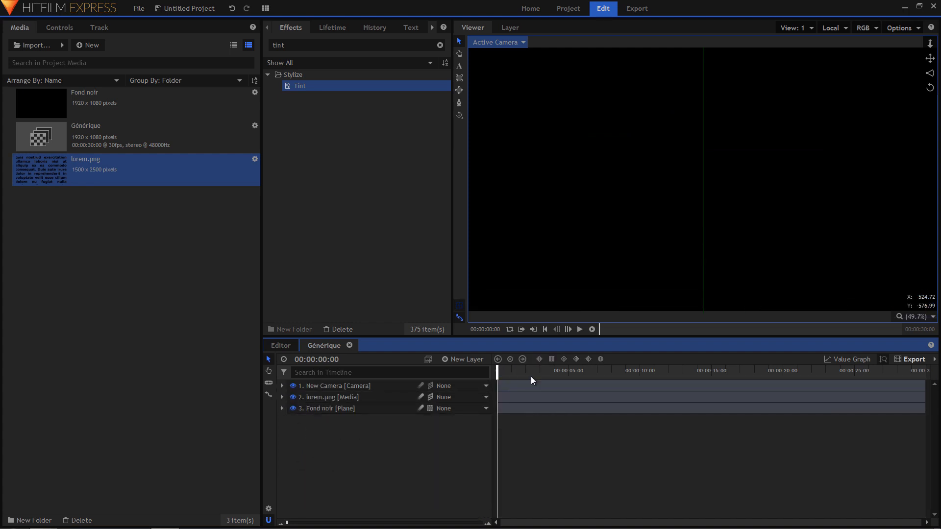
key("space")
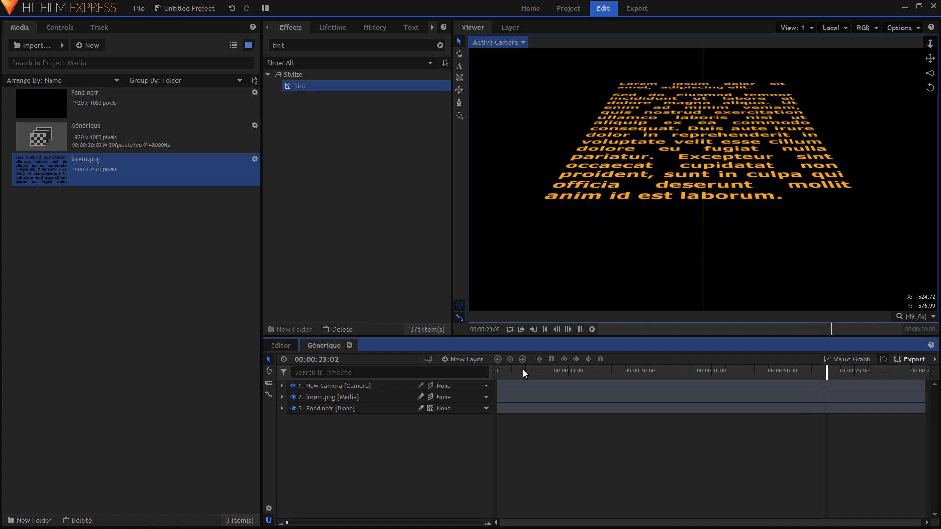
key("space")
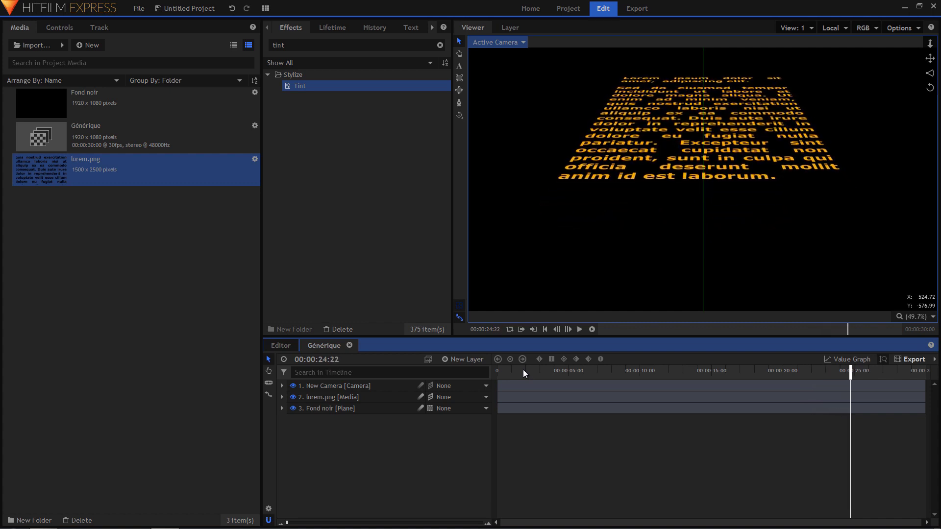